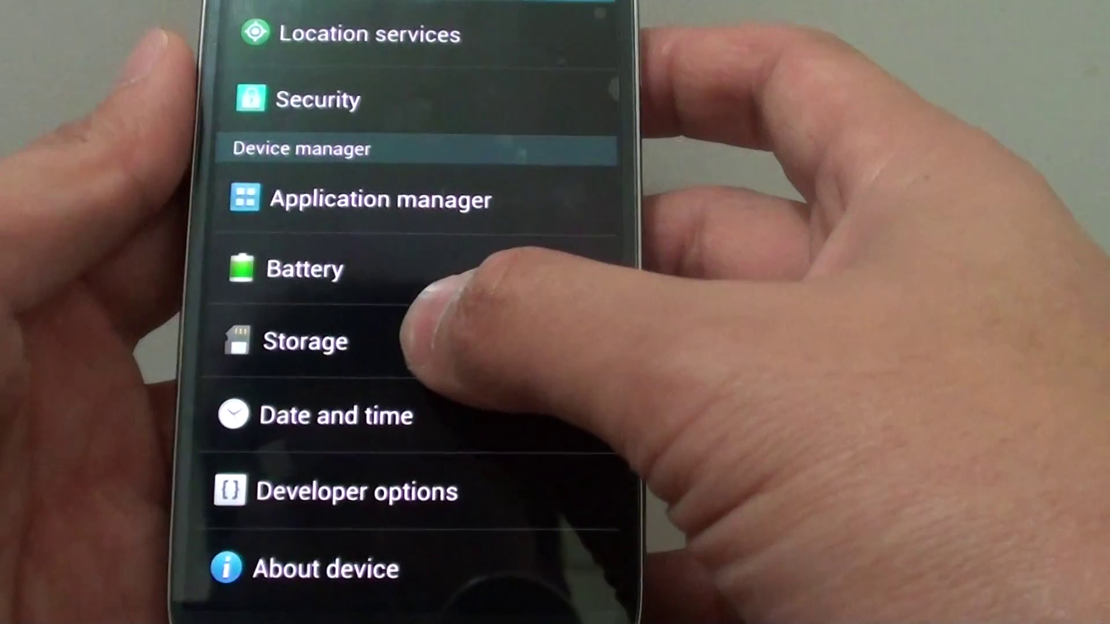
# Step: Reveal the SD card section showing 14.90GB total space and 11.73GB available
pyautogui.click(434, 343)
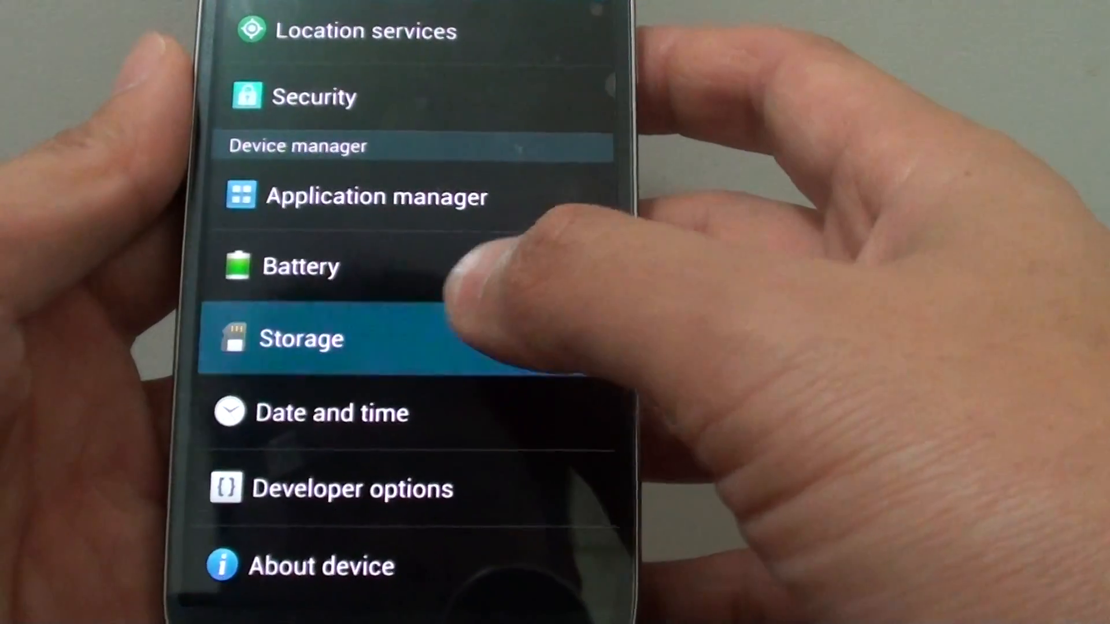
pyautogui.scroll(-5, 486, 347)
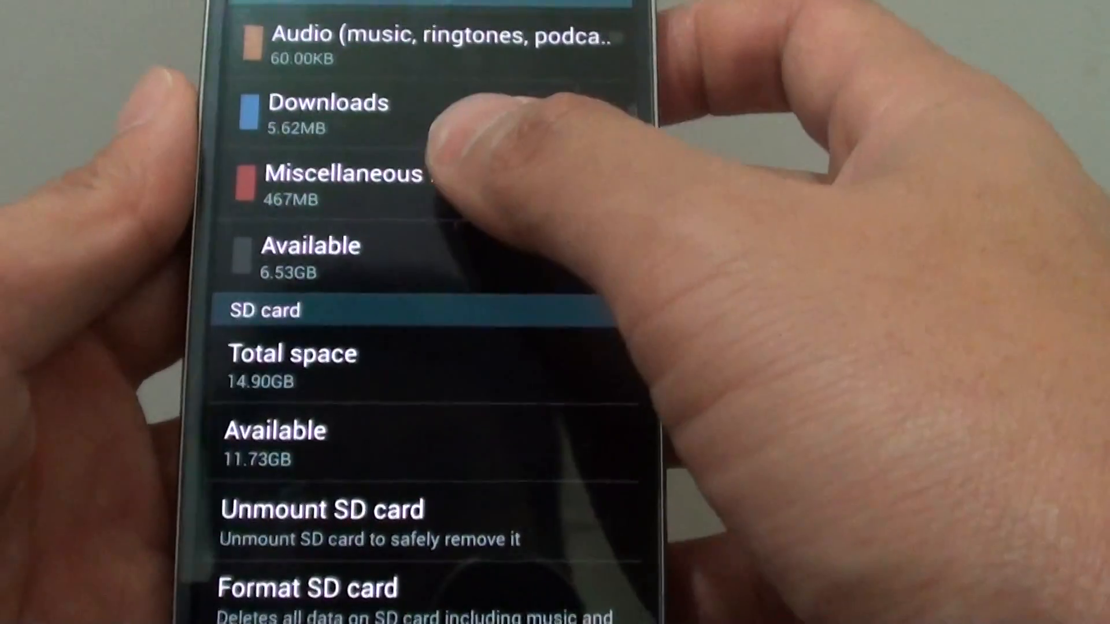
pyautogui.moveTo(434, 347); pyautogui.dragTo(434, 590)
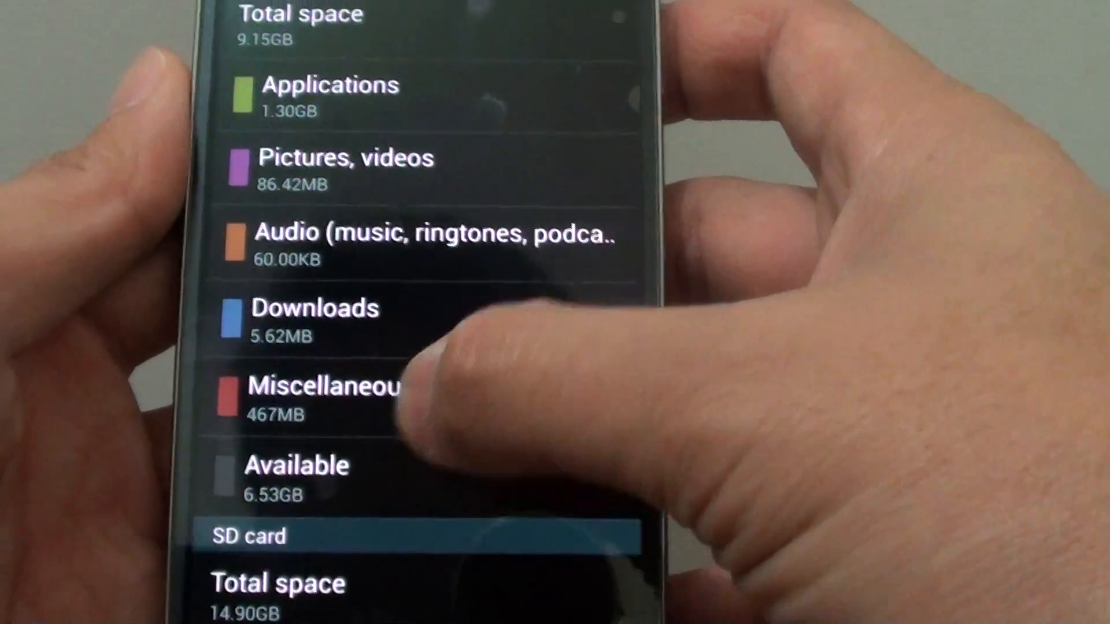
pyautogui.moveTo(434, 390); pyautogui.dragTo(433, 130)
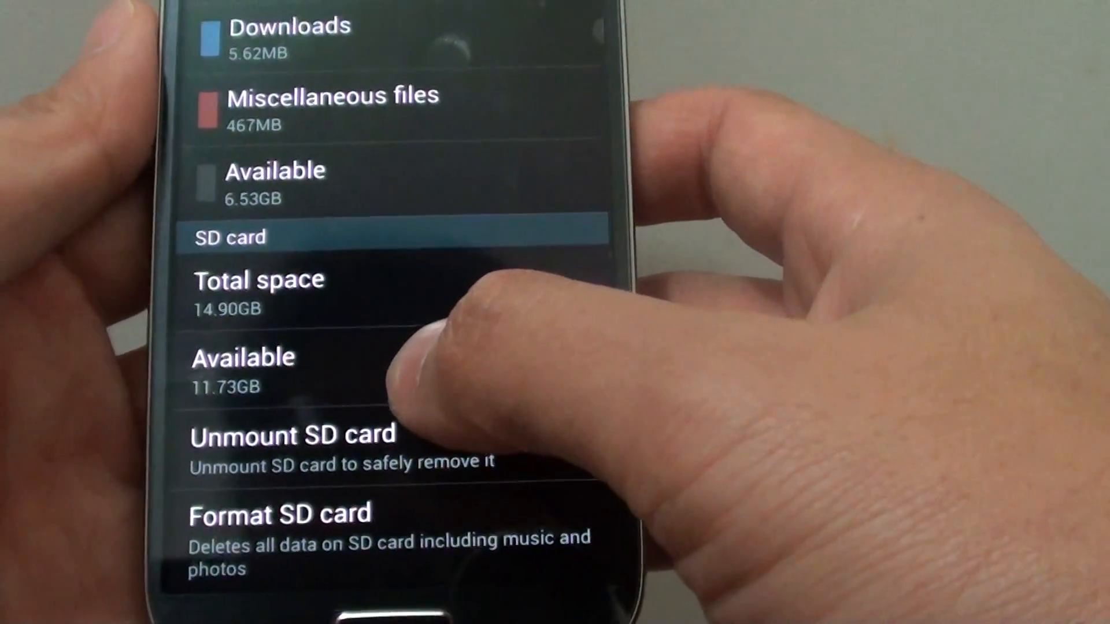